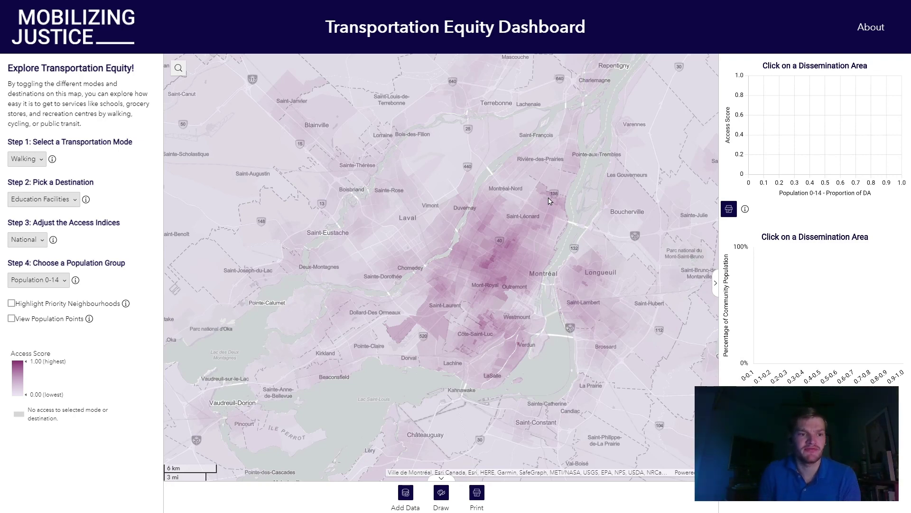
Keep Education Facilities as the destination and Walking as the transportation mode
click(59, 199)
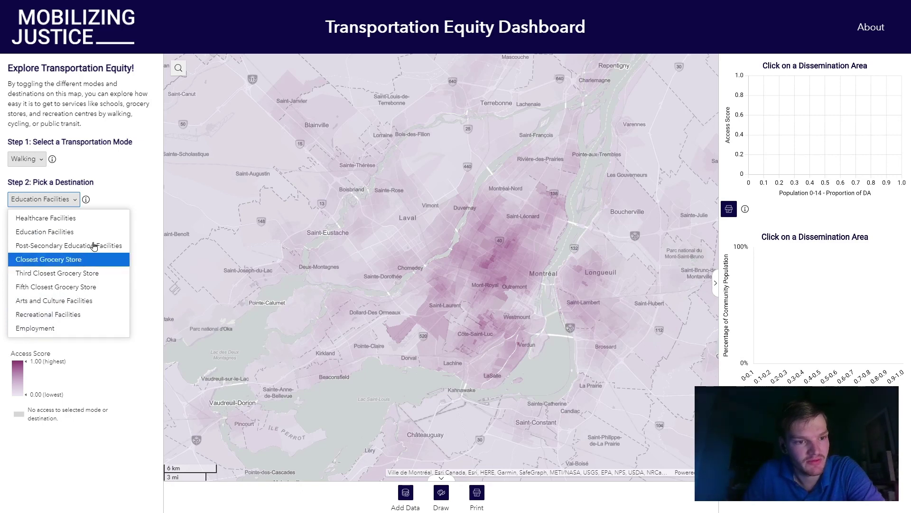
click(60, 199)
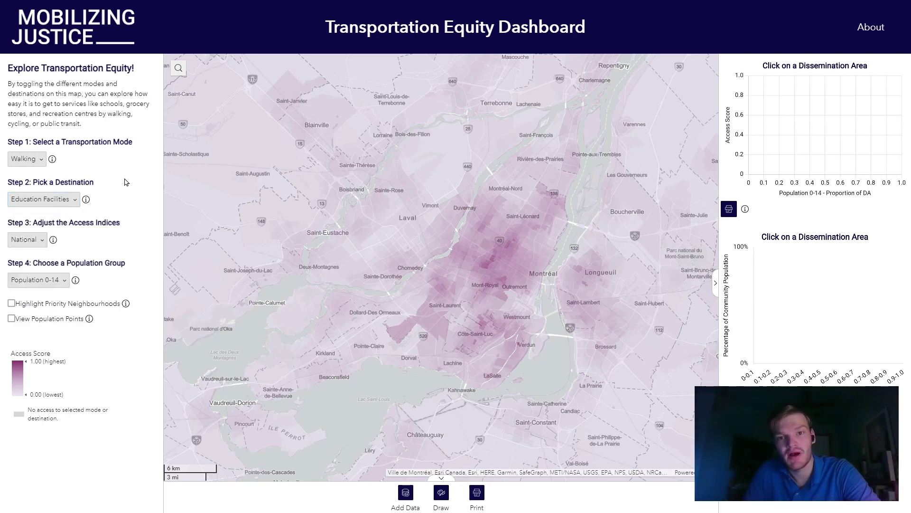
click(15, 162)
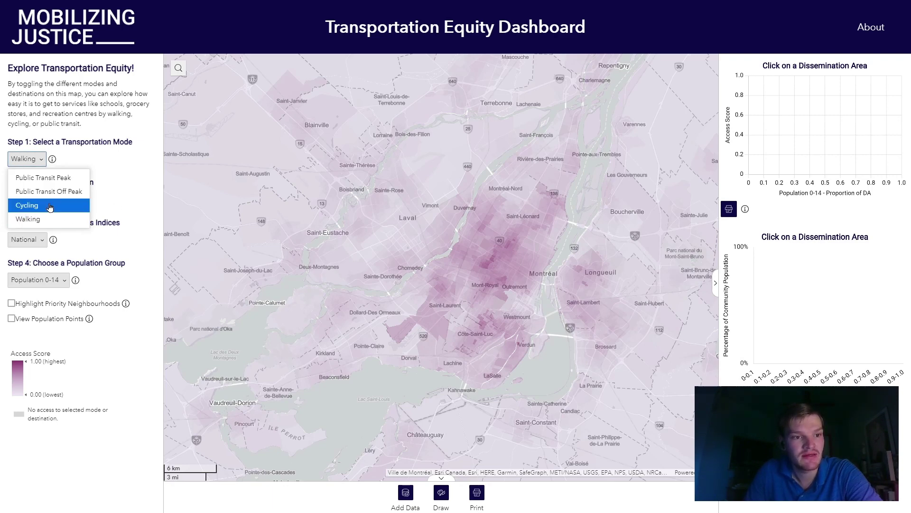
click(30, 159)
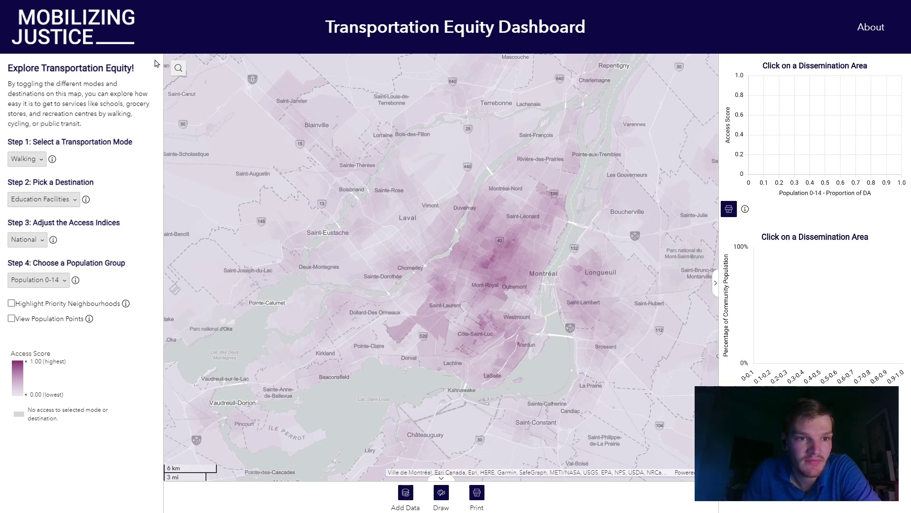
Search the map for 'Toronto, ON, CAN', zoom in, and close the search panel
click(178, 68)
click(201, 101)
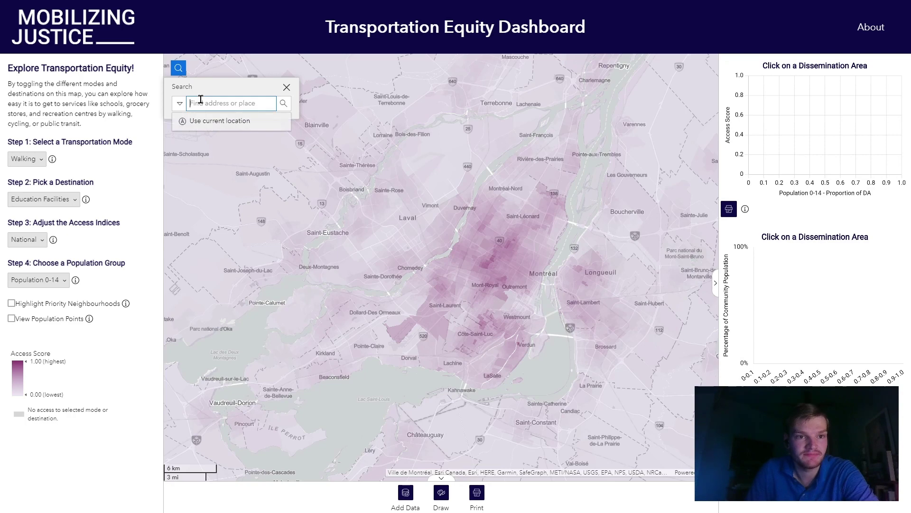
text(Toronto)
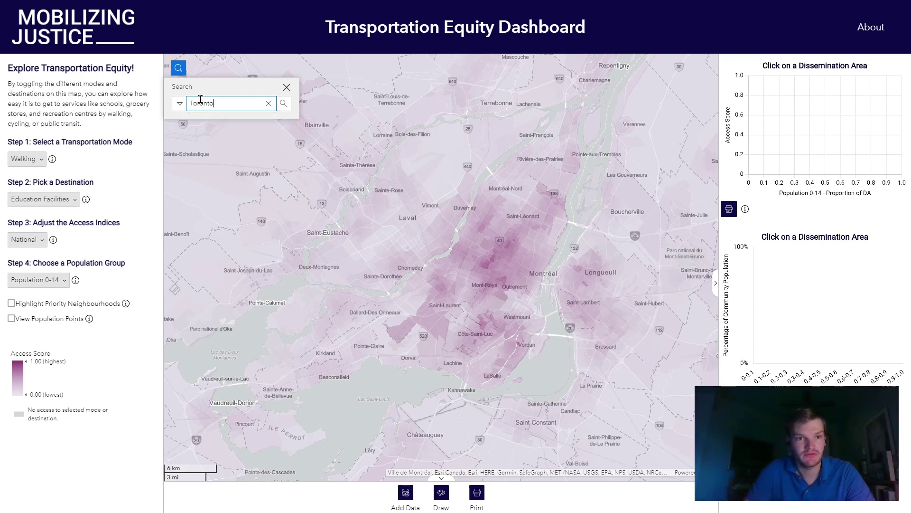
click(207, 133)
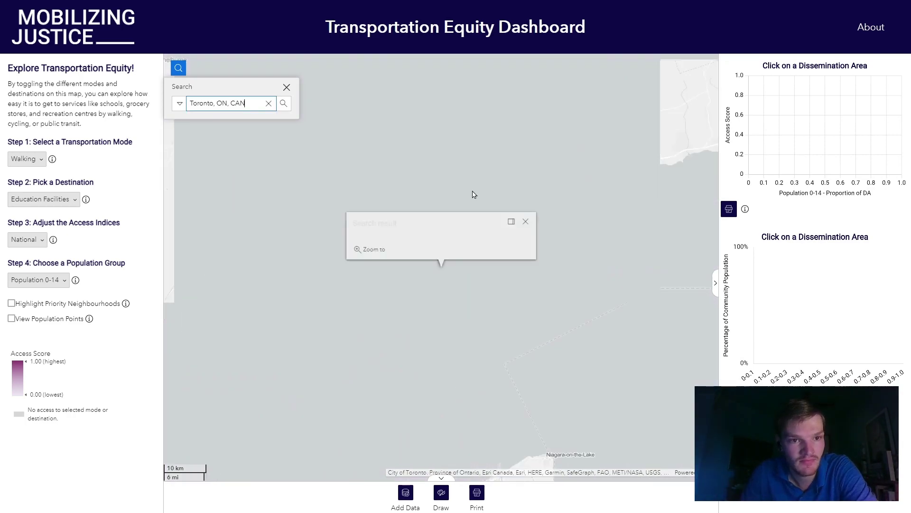
click(525, 209)
scroll(445, 237, up, 2)
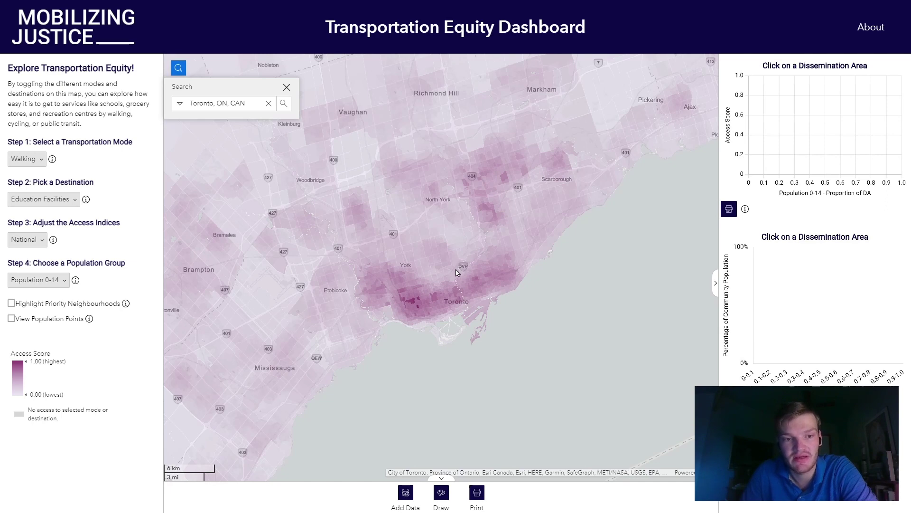
click(286, 87)
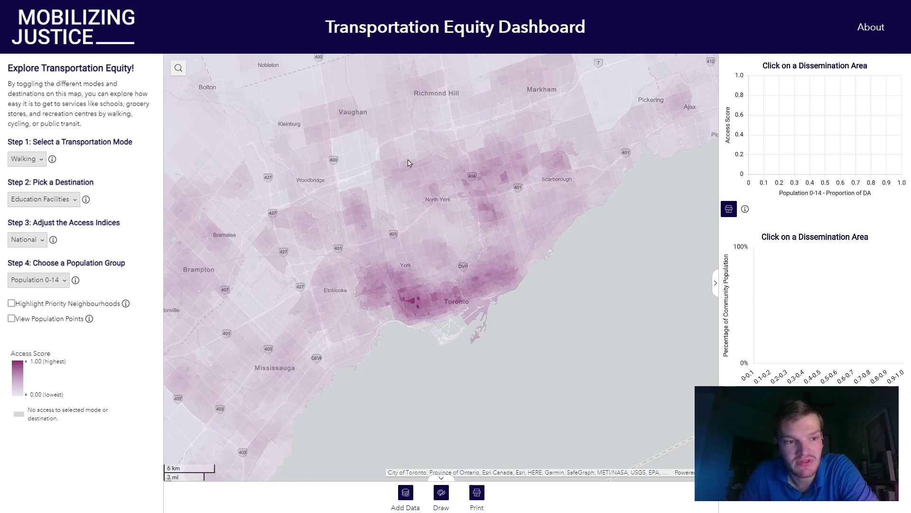
Pan the map west of Toronto until Guelph, Kitchener and Waterloo are in view
drag(384, 241, 516, 252)
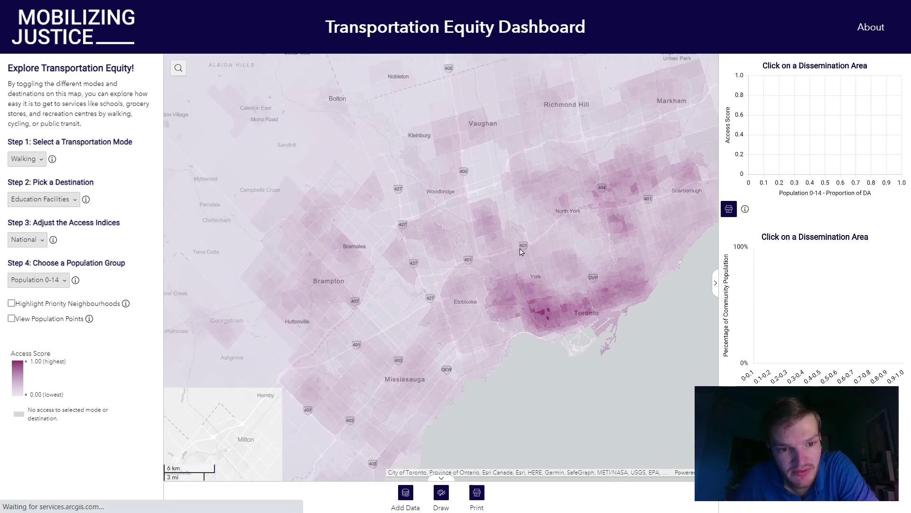
drag(339, 252, 413, 249)
drag(295, 257, 449, 237)
drag(284, 283, 539, 114)
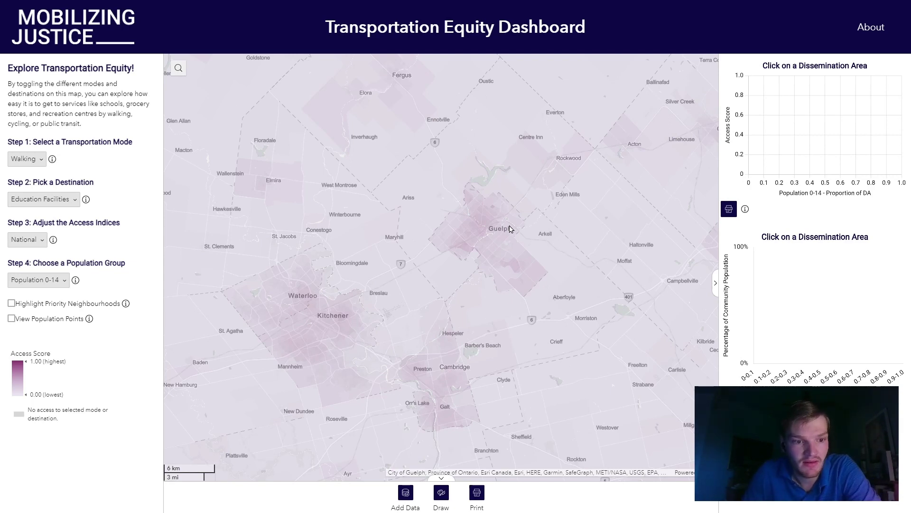
Select text in the map legend, then clear the stray selection
drag(63, 395, 29, 395)
click(48, 394)
drag(70, 362, 51, 363)
click(108, 372)
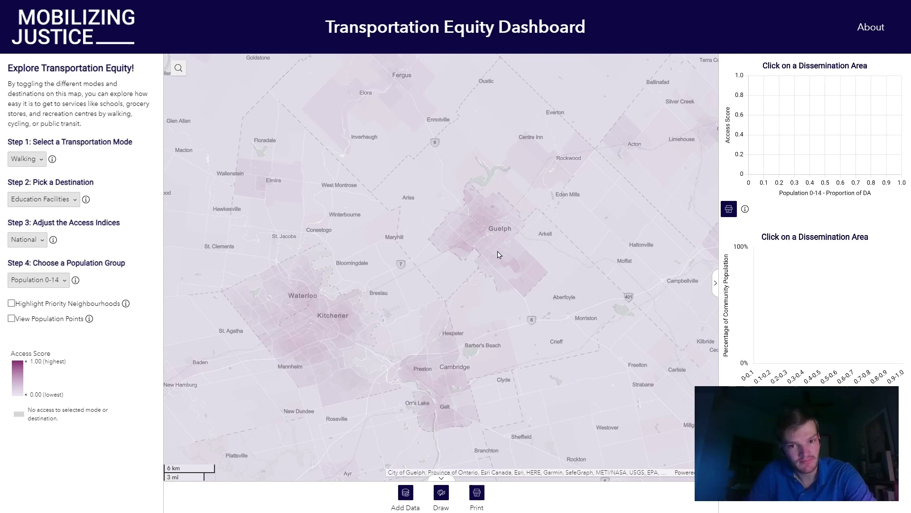
Zoom into Guelph and bring up the Step 3 National index-level options
scroll(498, 255, up, 1)
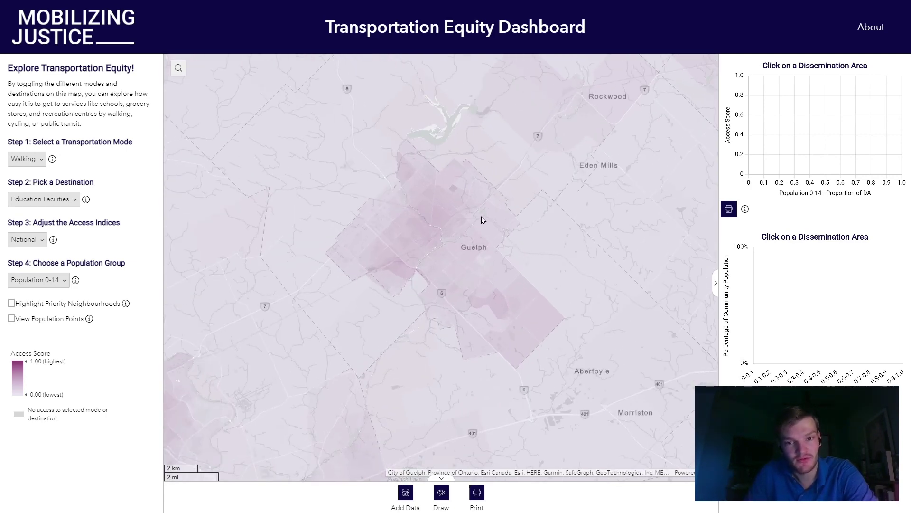
drag(30, 221, 7, 222)
click(38, 238)
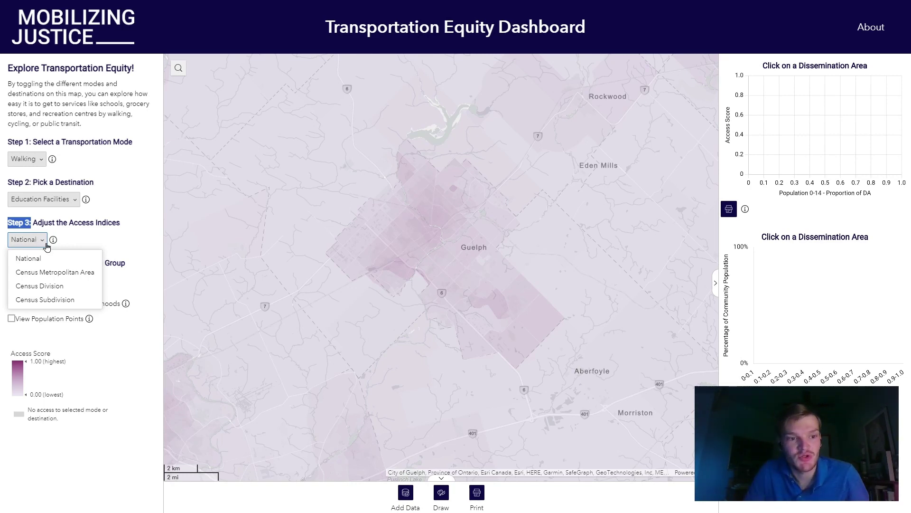
Set the Step 3 access indices to Census Subdivision and zoom in on central Guelph
click(77, 300)
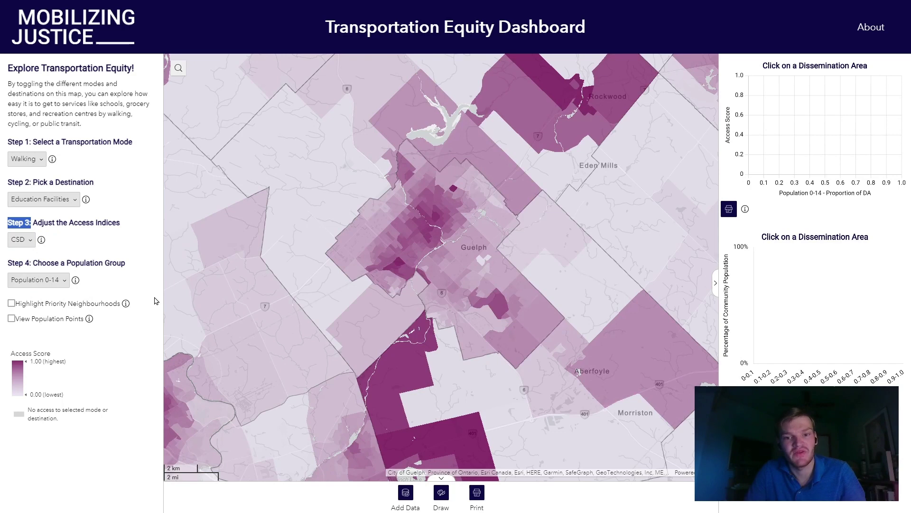
click(108, 219)
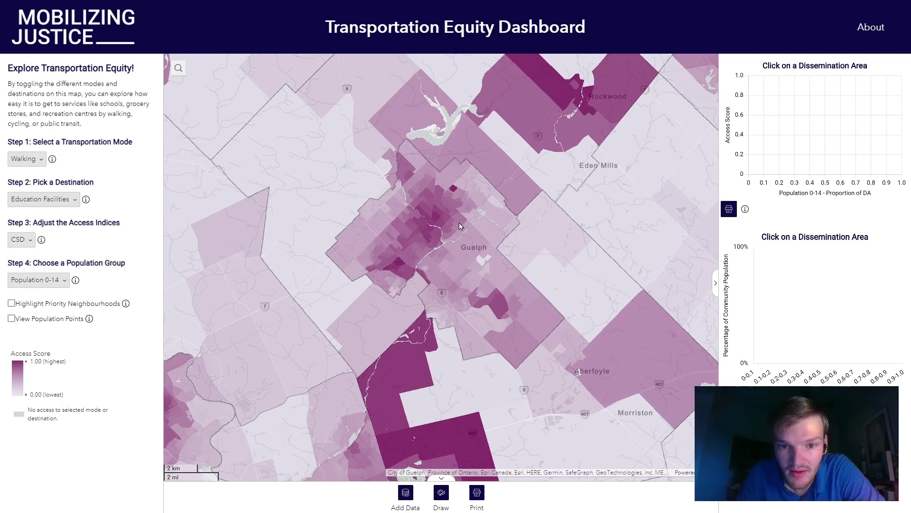
scroll(458, 226, up, 2)
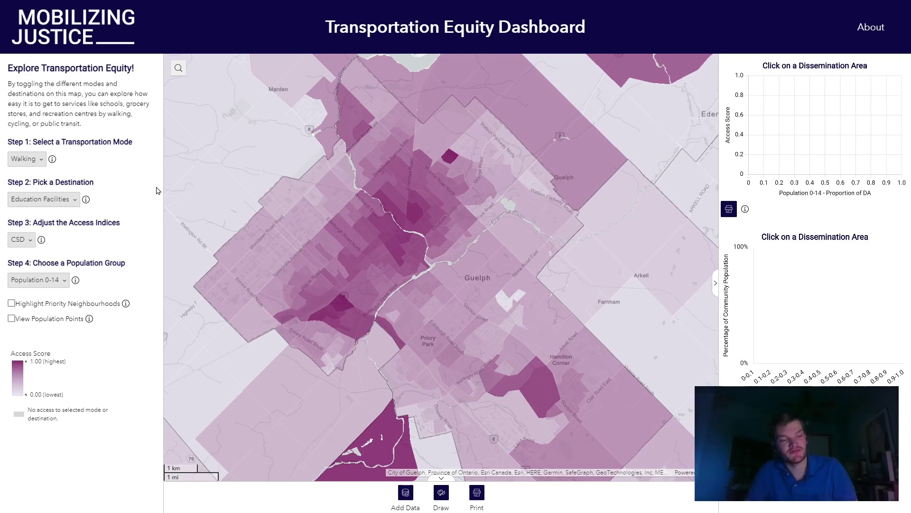
Set the destination to Employment and the transportation mode to Public Transit Peak
click(51, 198)
click(82, 332)
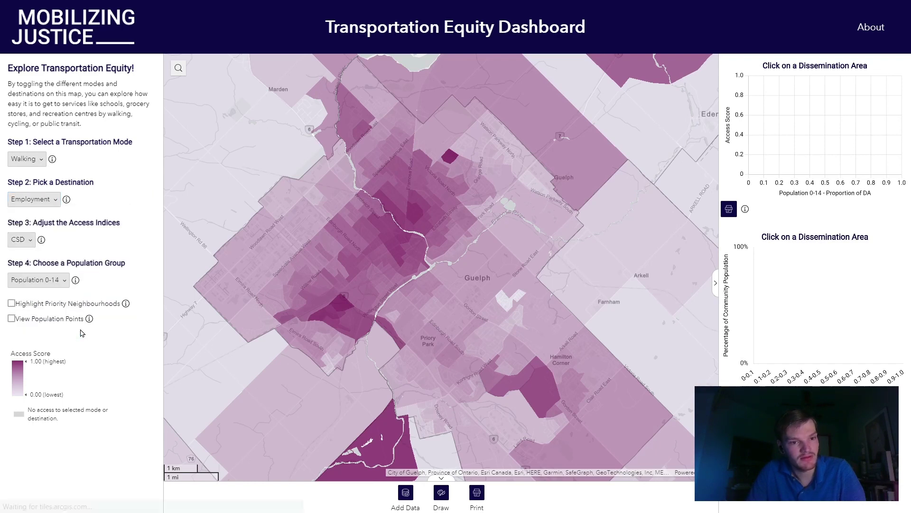
click(35, 168)
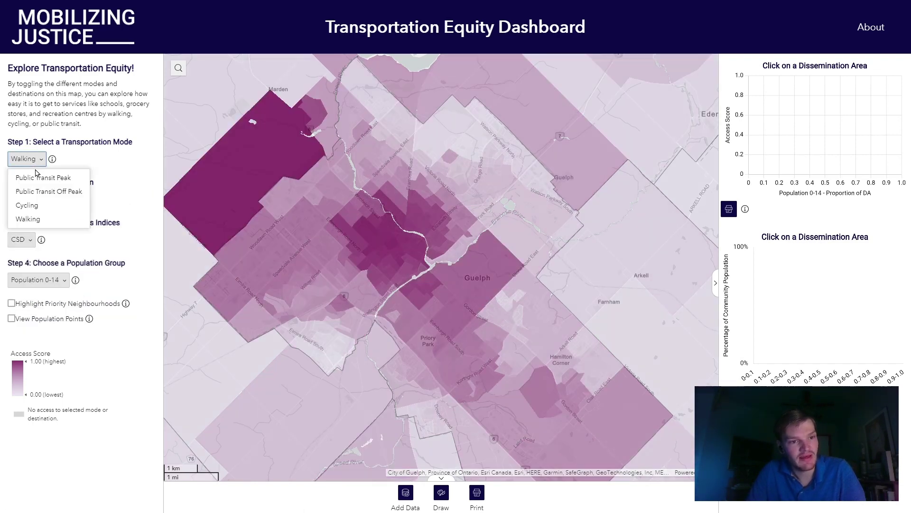
click(37, 178)
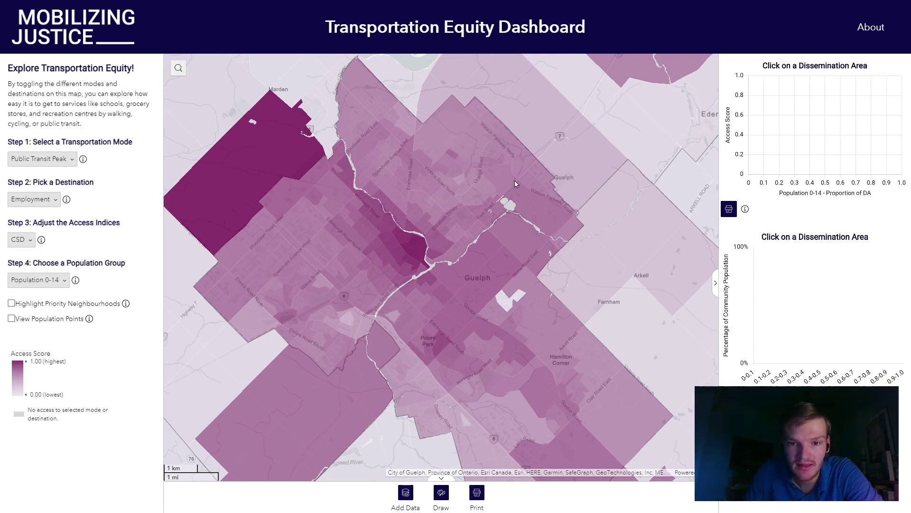
Zoom out, pan from Guelph to Waterloo and Kitchener, and zoom back in
scroll(519, 175, down, 1)
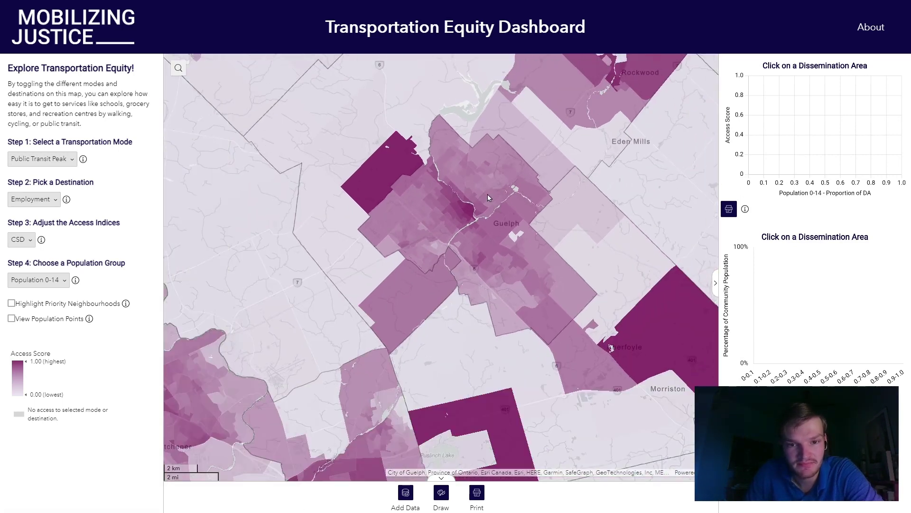
drag(319, 274, 395, 261)
scroll(395, 271, up, 1)
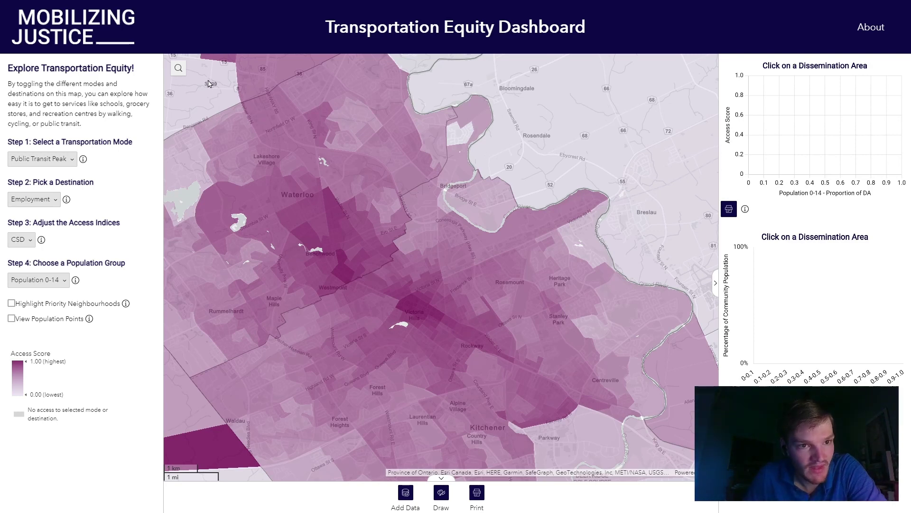
click(179, 68)
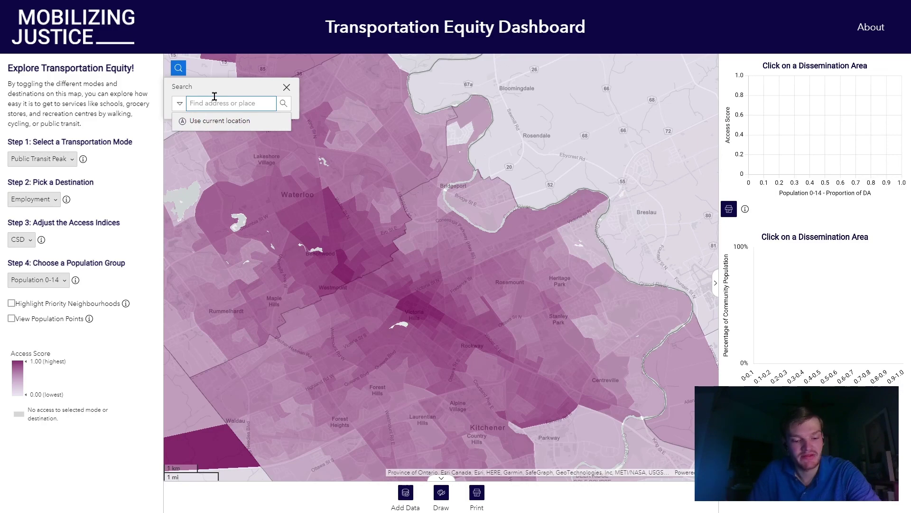
Search for 'Calgary, AB, CAN', close the search, then zoom in and out
text(Calgary, AB, CAN)
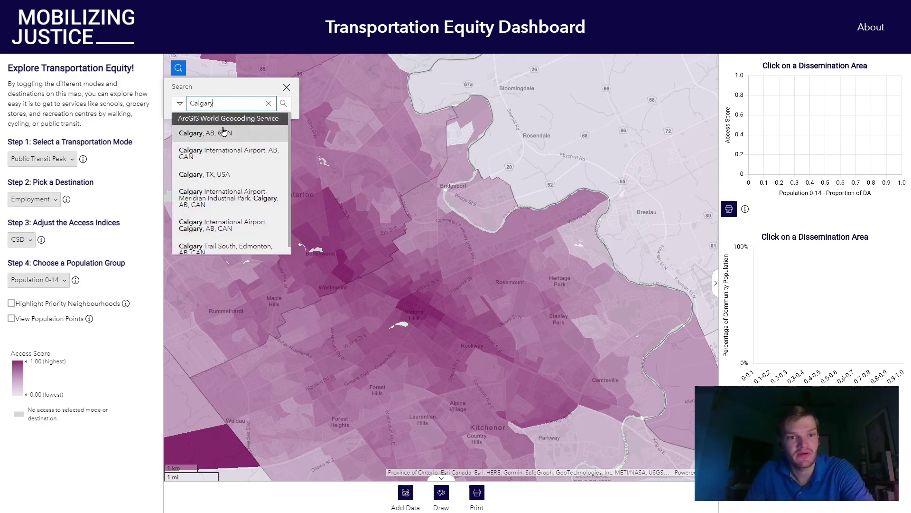
click(223, 133)
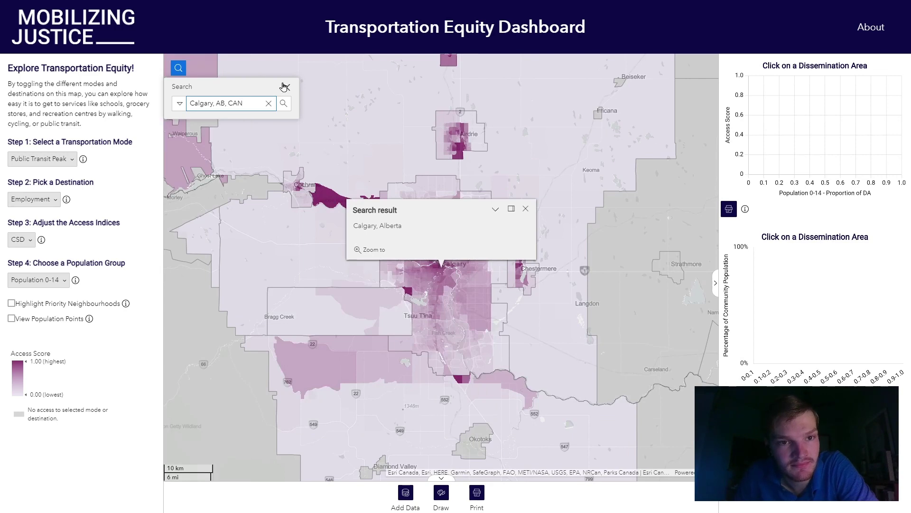
click(286, 87)
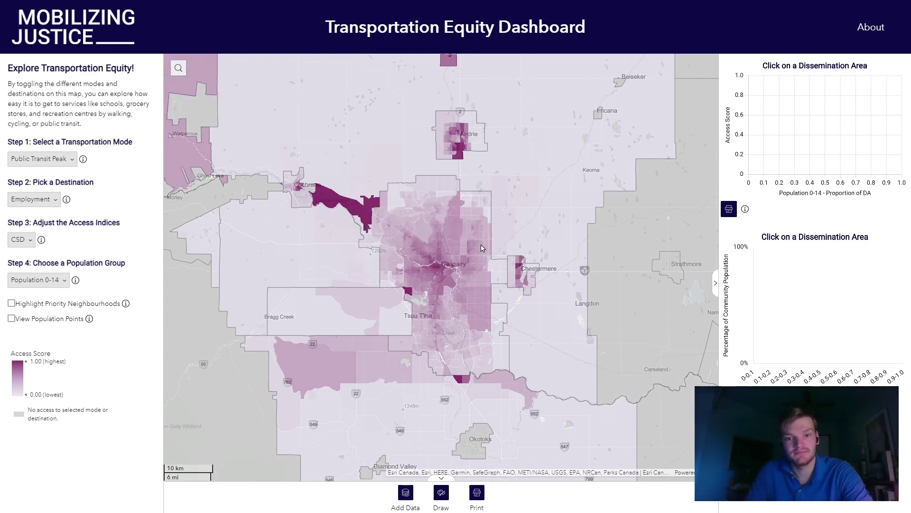
scroll(451, 270, up, 2)
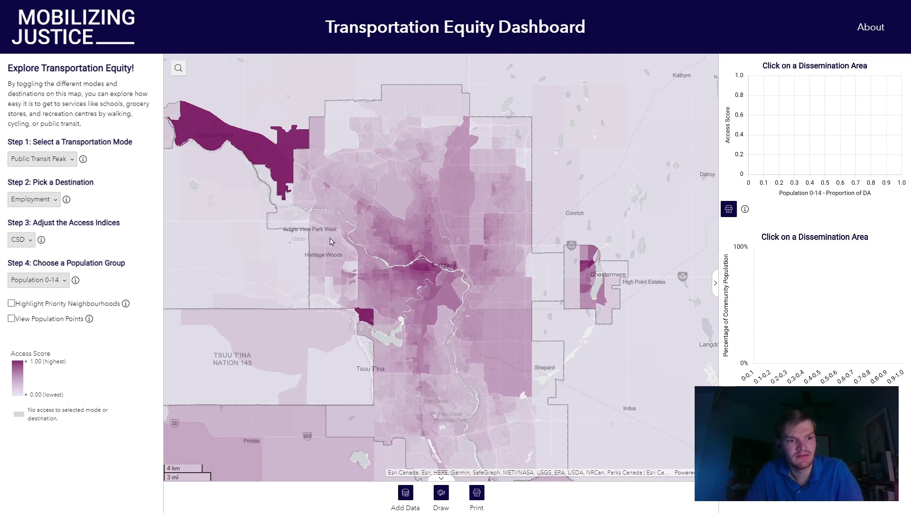
scroll(300, 237, down, 1)
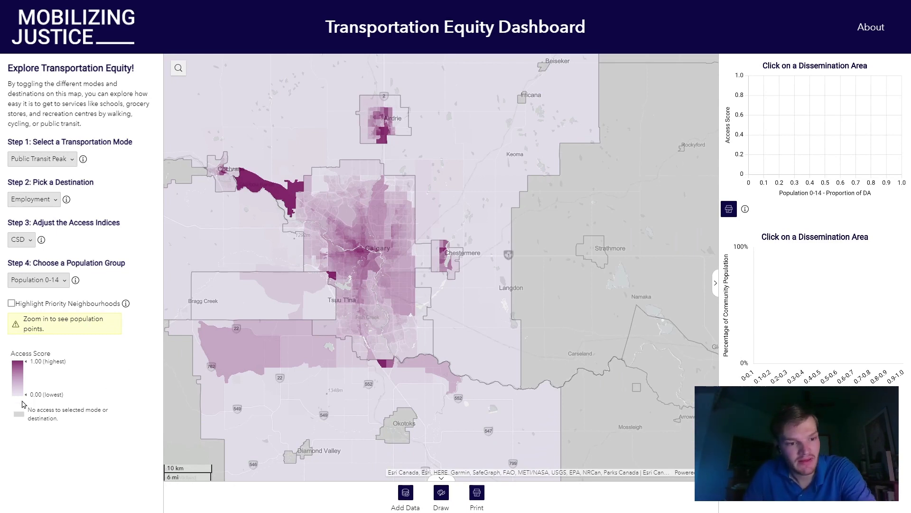
Highlight the no-access note in the legend, then clear the selection
drag(73, 425, 28, 409)
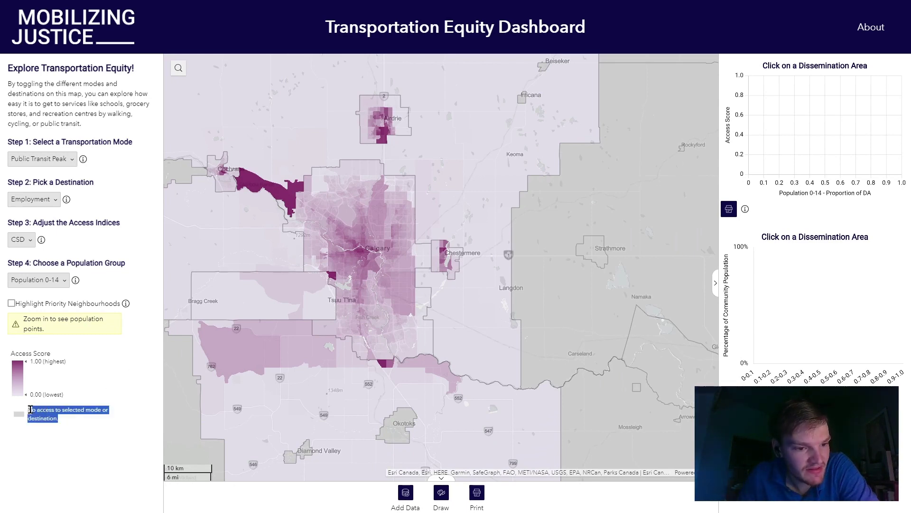
click(66, 419)
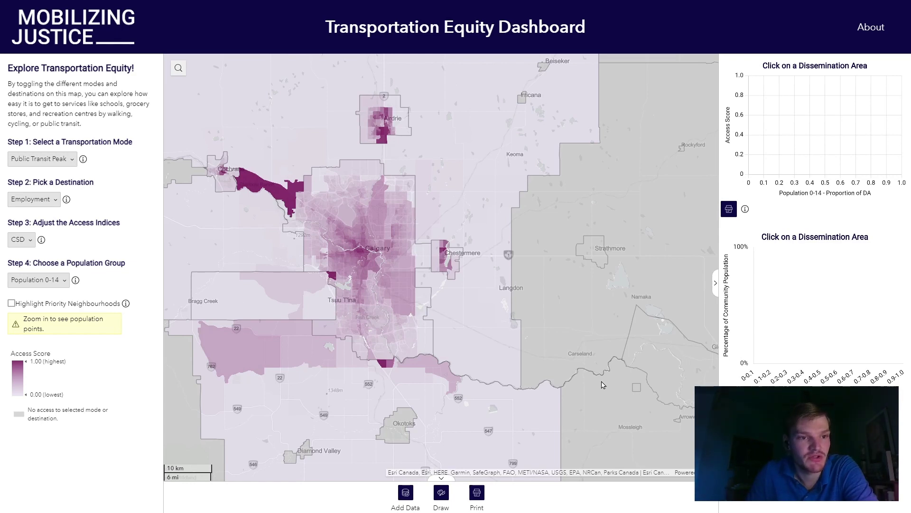
click(56, 158)
Switch the Step 1 transportation mode to Walking
click(64, 220)
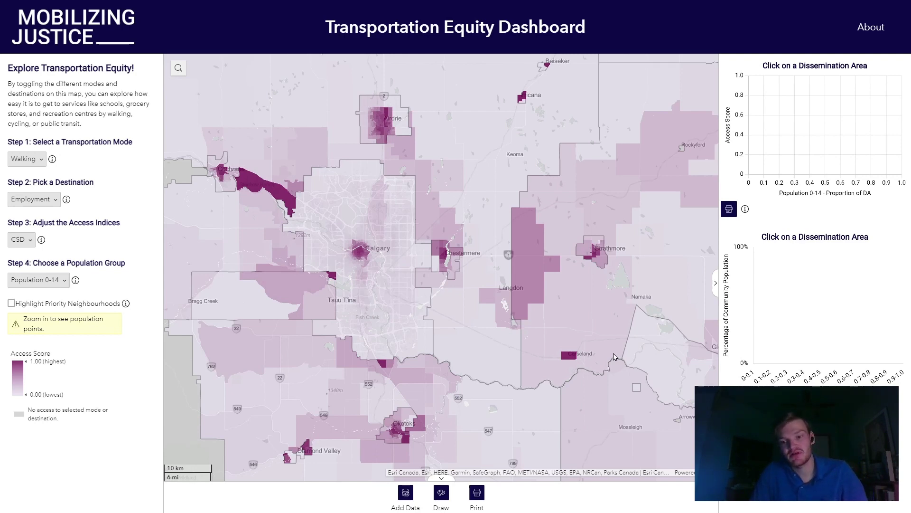
Search for 'Halifax, NS, CAN', close the result popup, and zoom toward Halifax
click(178, 68)
click(228, 101)
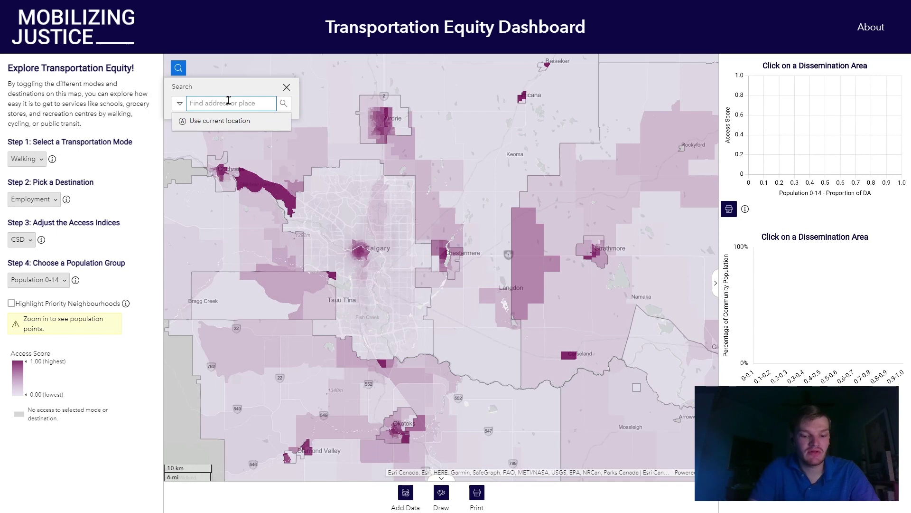
text(Hali)
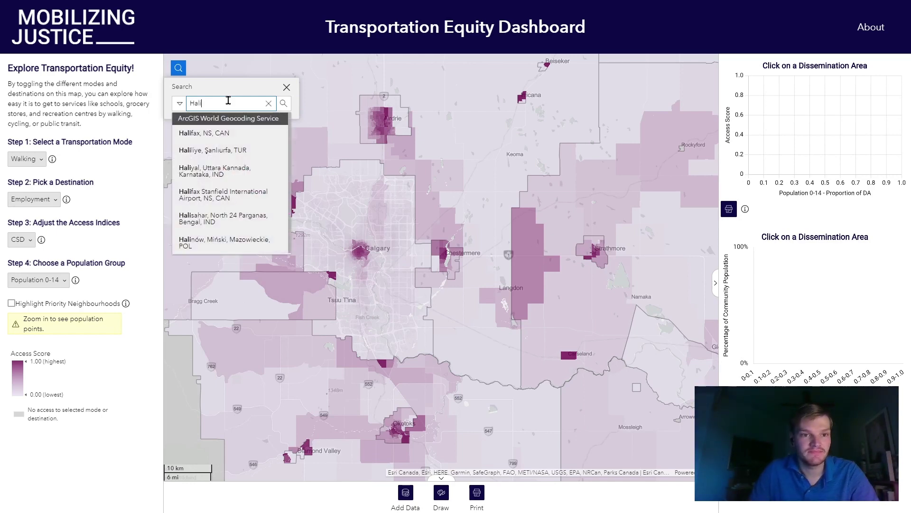
click(239, 133)
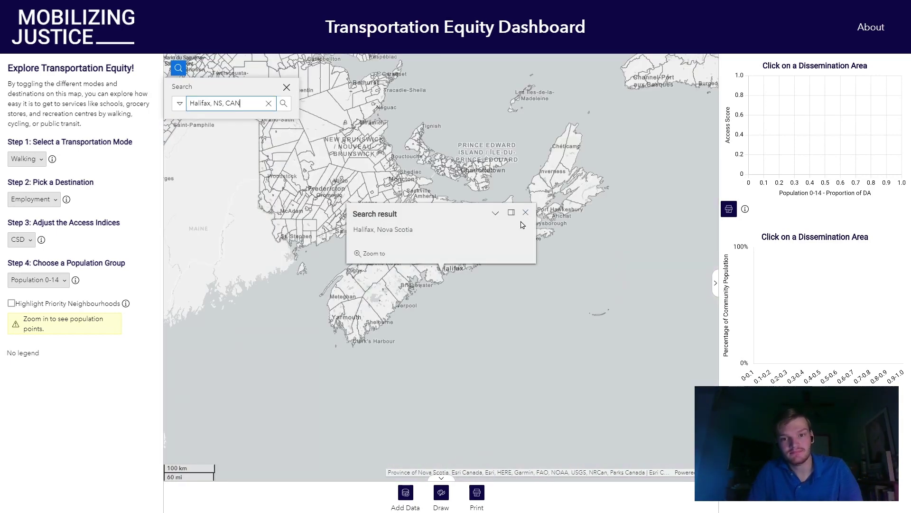
click(525, 212)
scroll(470, 256, up, 3)
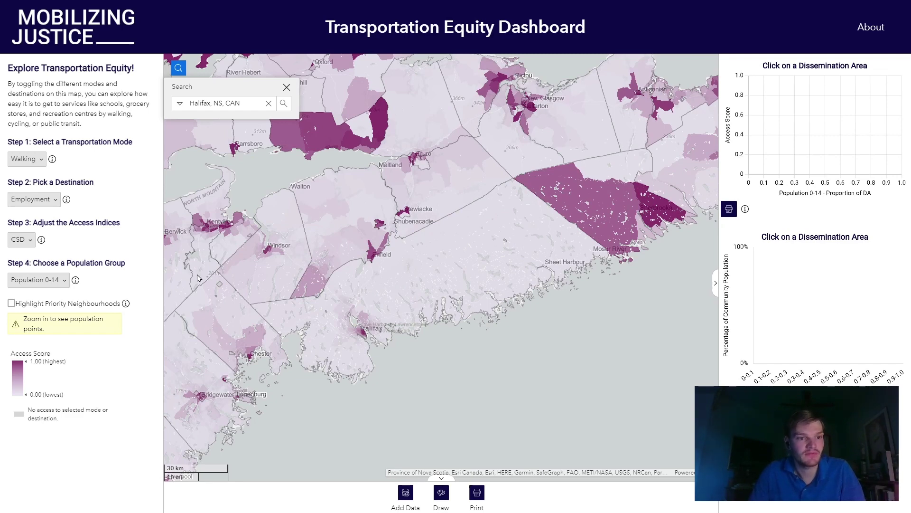
click(46, 202)
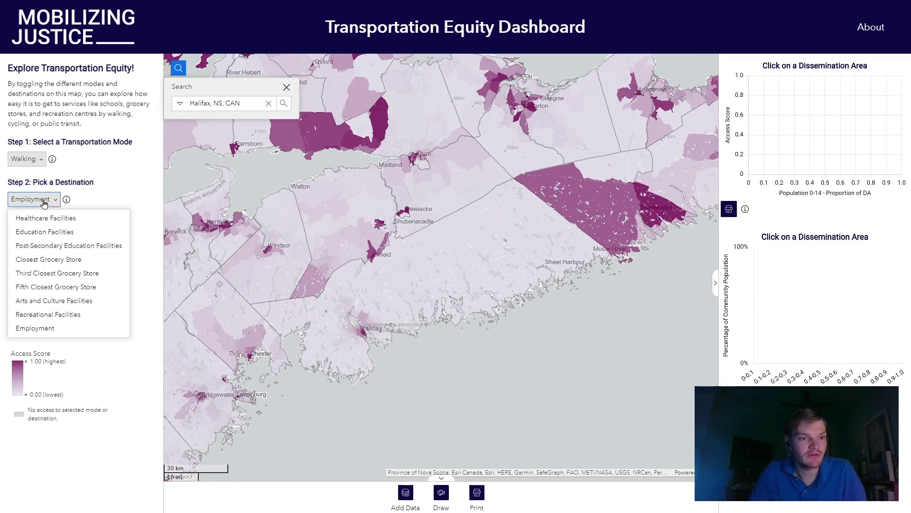
Set the destination to Education Facilities and zoom in closely on Halifax and Dartmouth
click(52, 233)
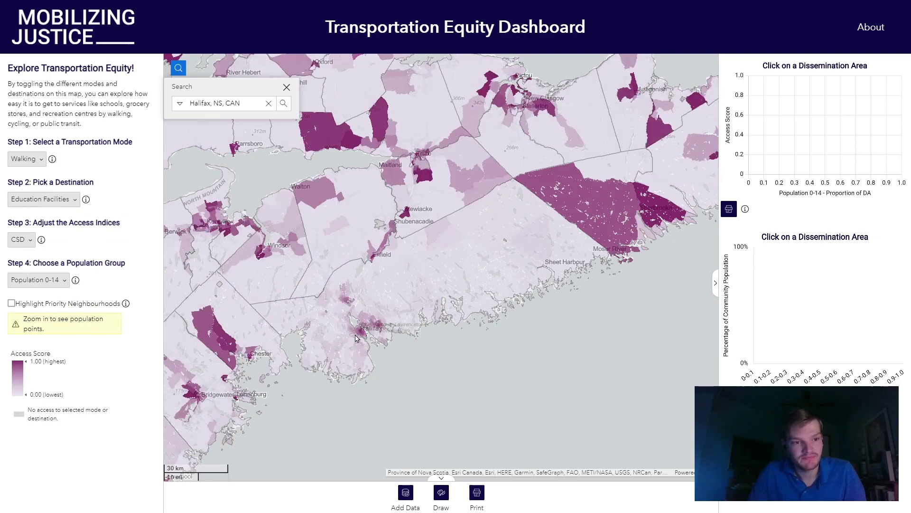
scroll(366, 329, up, 1)
scroll(367, 326, up, 2)
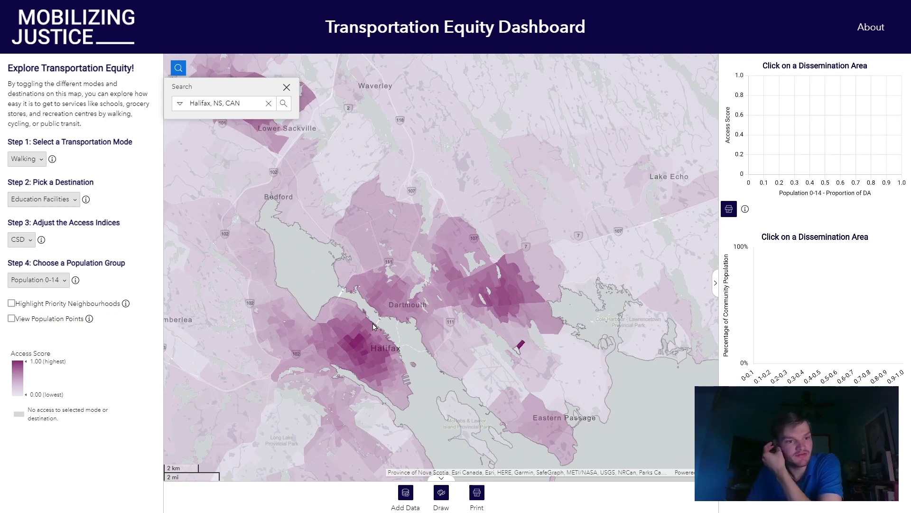
click(62, 279)
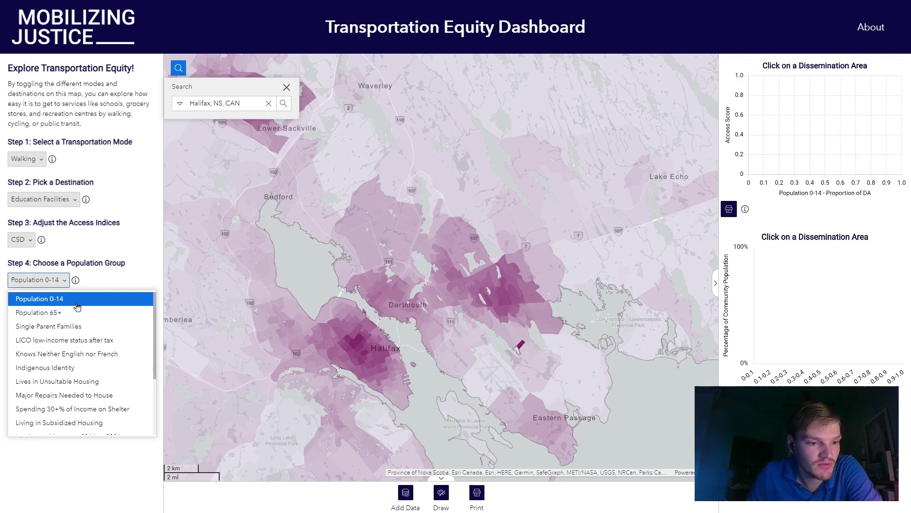
Leave Population 0-14 selected, close the Halifax search, and zoom in one level
scroll(92, 323, down, 1)
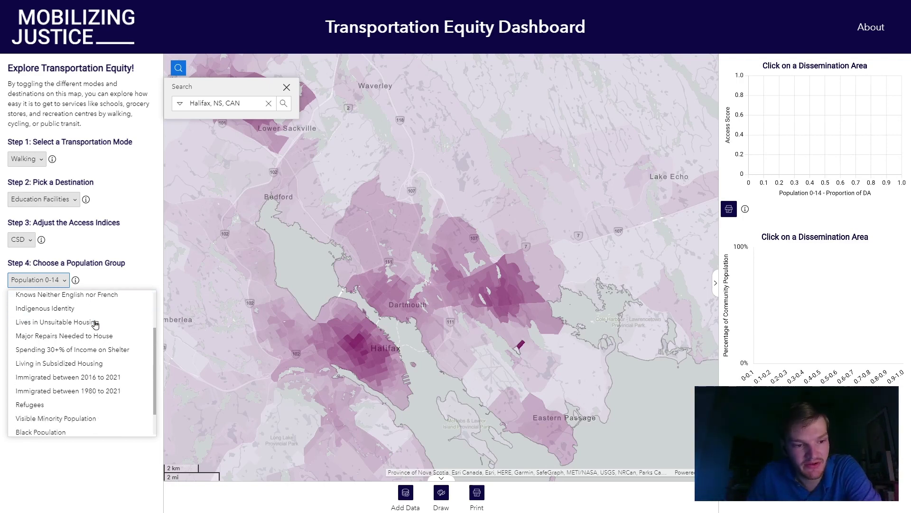
scroll(127, 397, down, 1)
scroll(132, 429, down, 1)
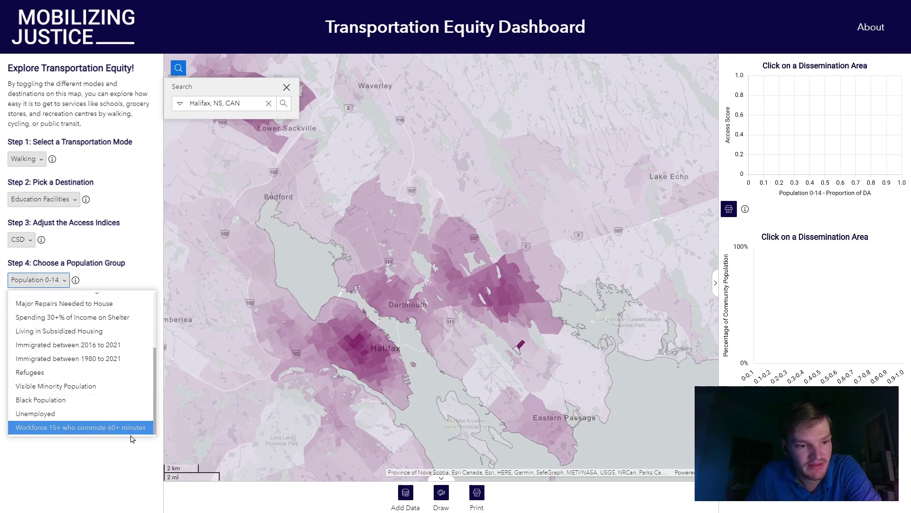
scroll(127, 368, up, 3)
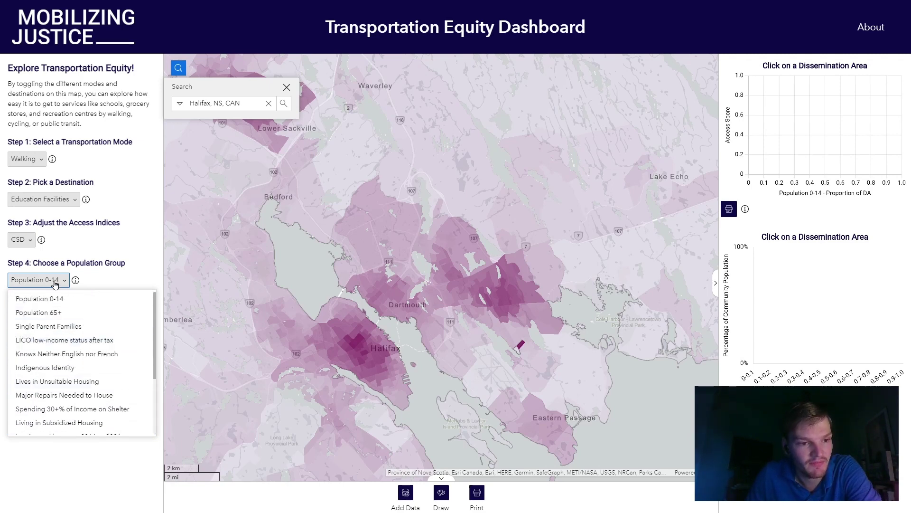
click(226, 336)
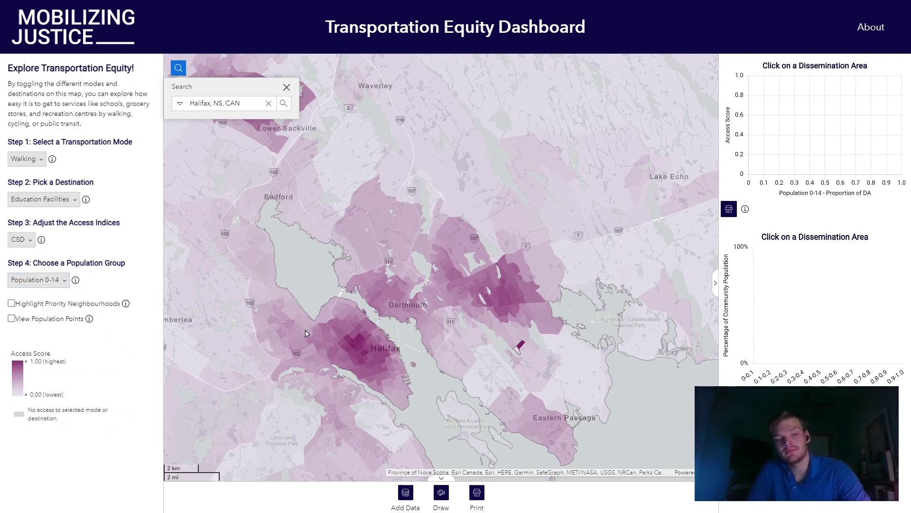
click(287, 88)
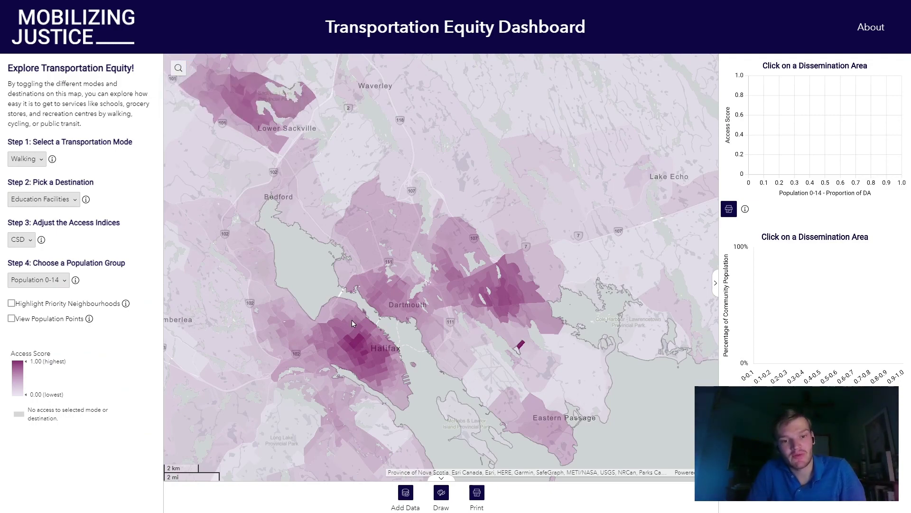
scroll(352, 321, up, 1)
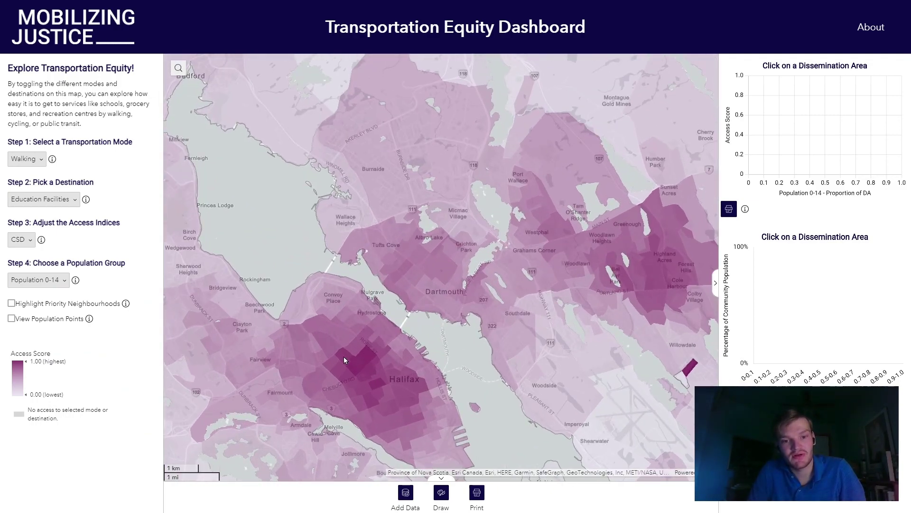